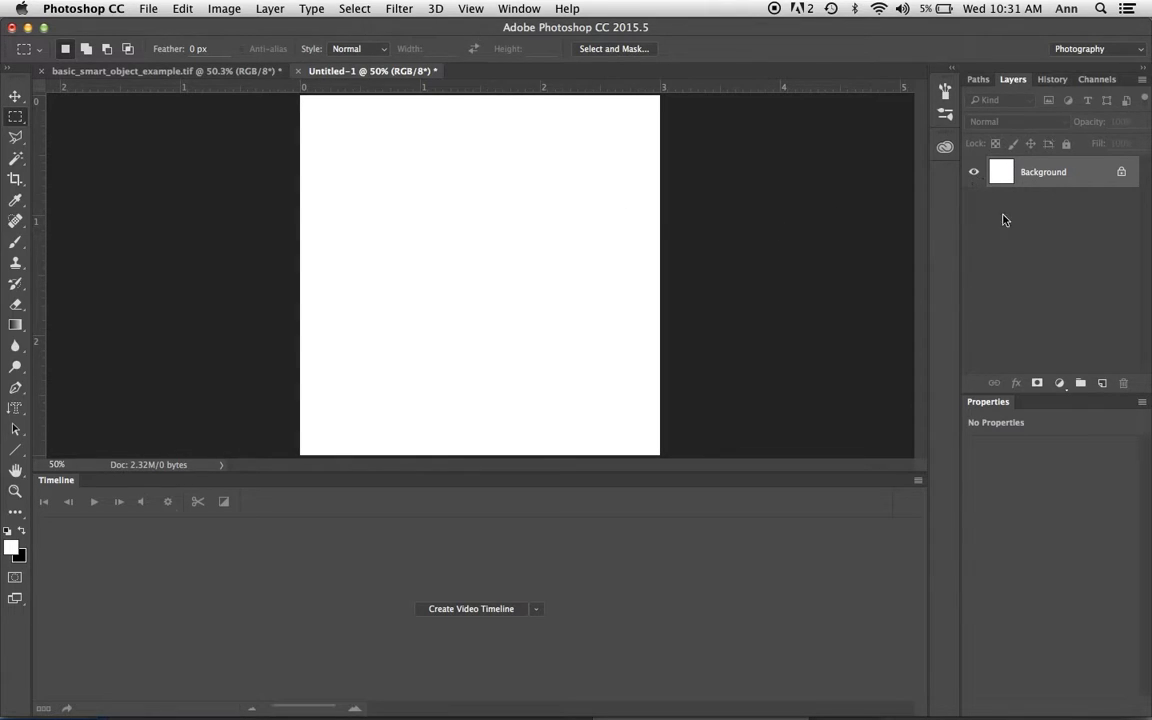
Add a new layer with a black-filled square about 1.13 by 1.09 in near the canvas centre, and clear the selection
{"action": "left_click", "coordinate": [1101, 383]}
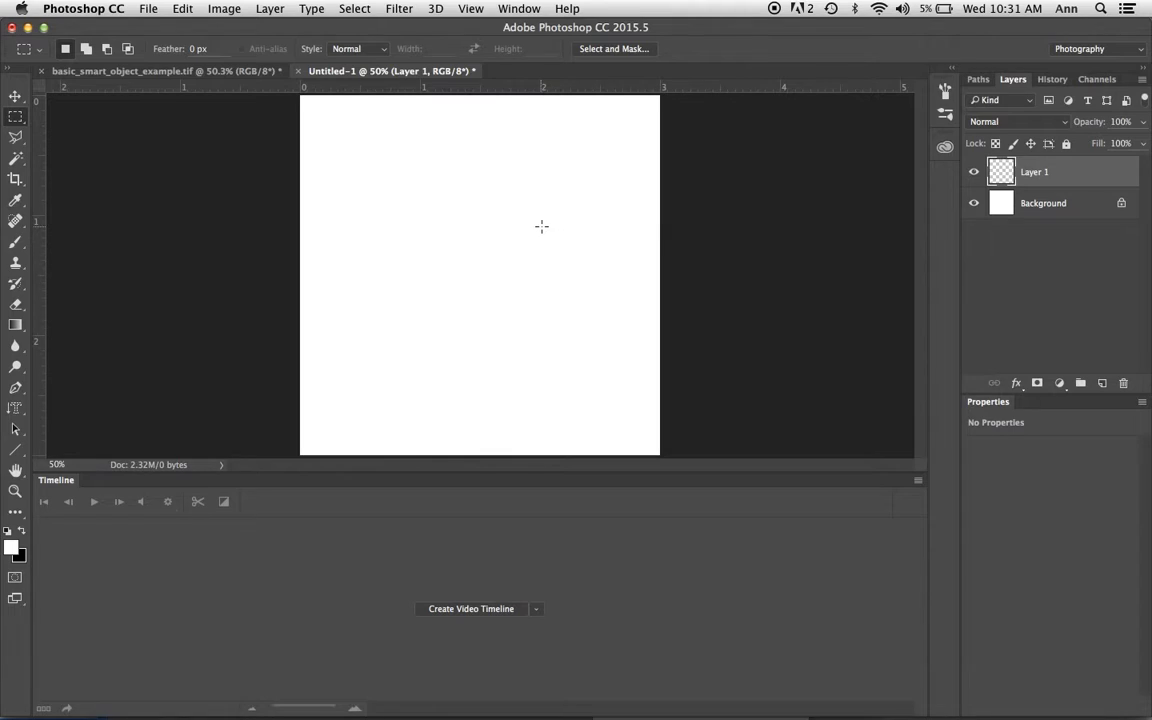
{"action": "left_click_drag", "start_coordinate": [411, 197], "coordinate": [548, 327]}
{"action": "left_click", "coordinate": [189, 8]}
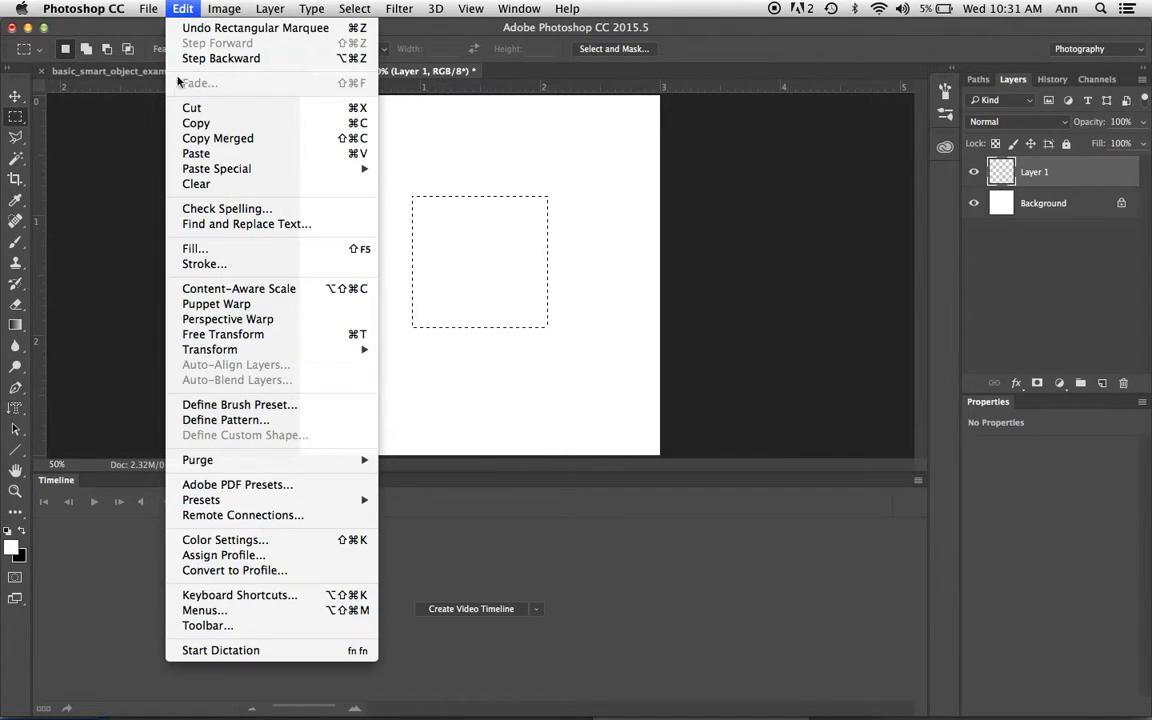
{"action": "left_click", "coordinate": [185, 255]}
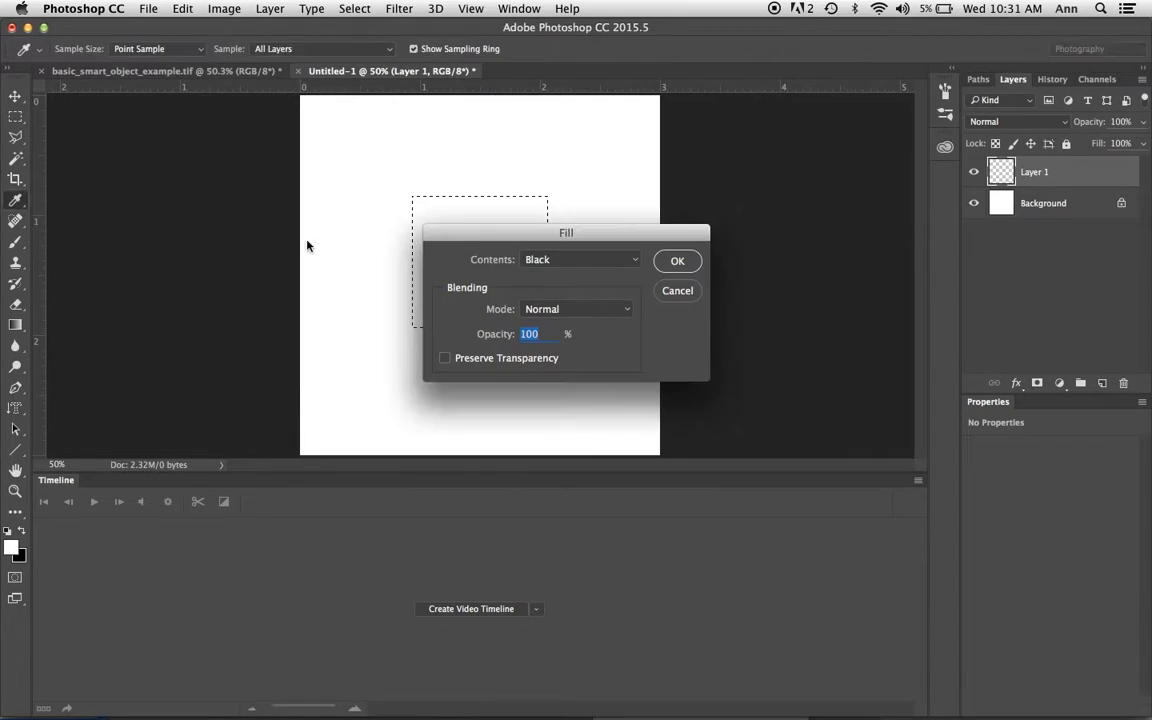
{"action": "left_click", "coordinate": [672, 262]}
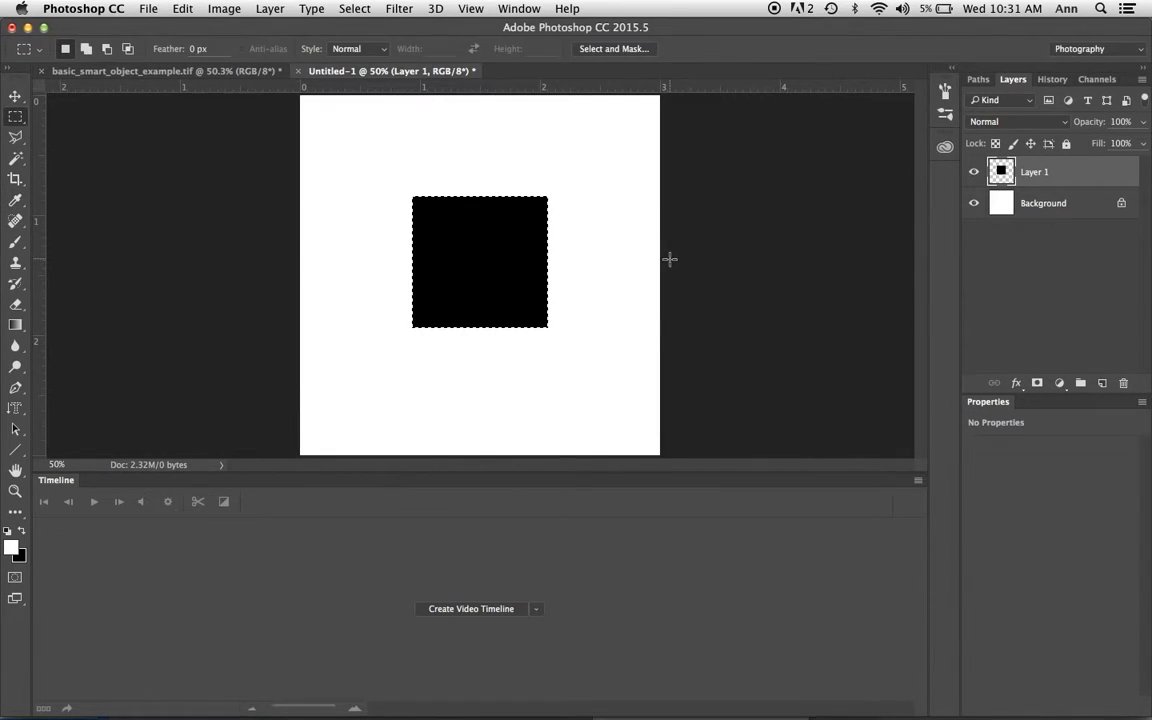
{"action": "key", "text": "super+d"}
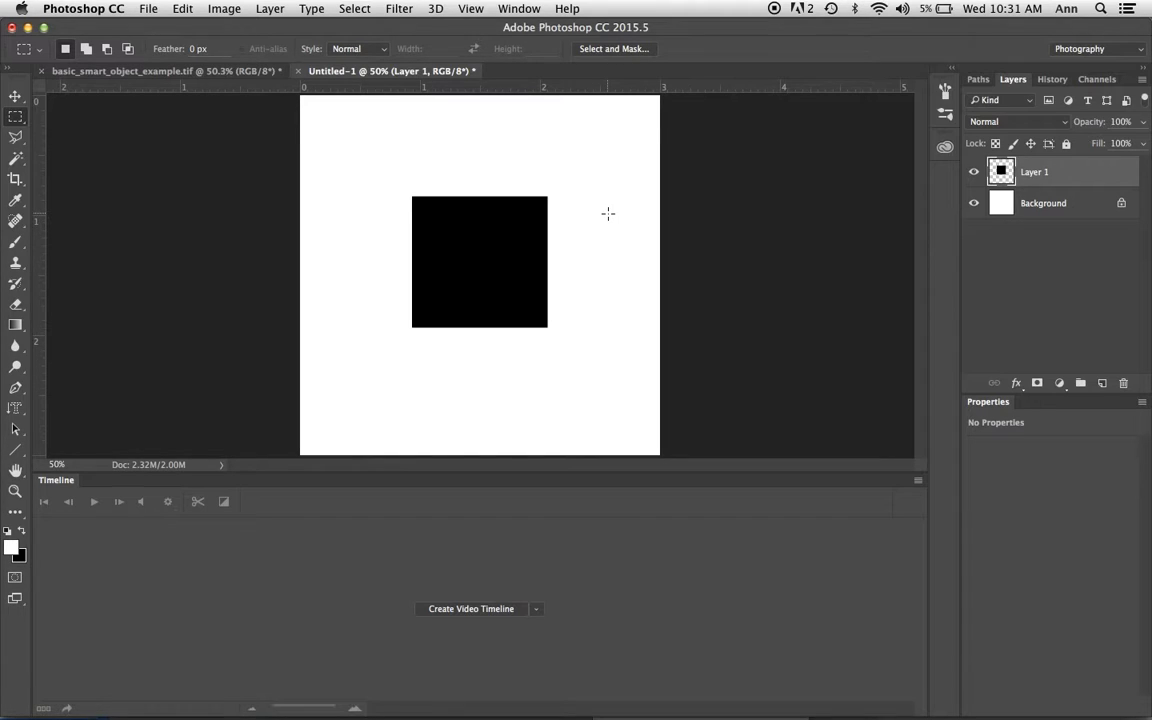
Create a video timeline for the document and expand Layer 1's animation properties
{"action": "left_click", "coordinate": [520, 8]}
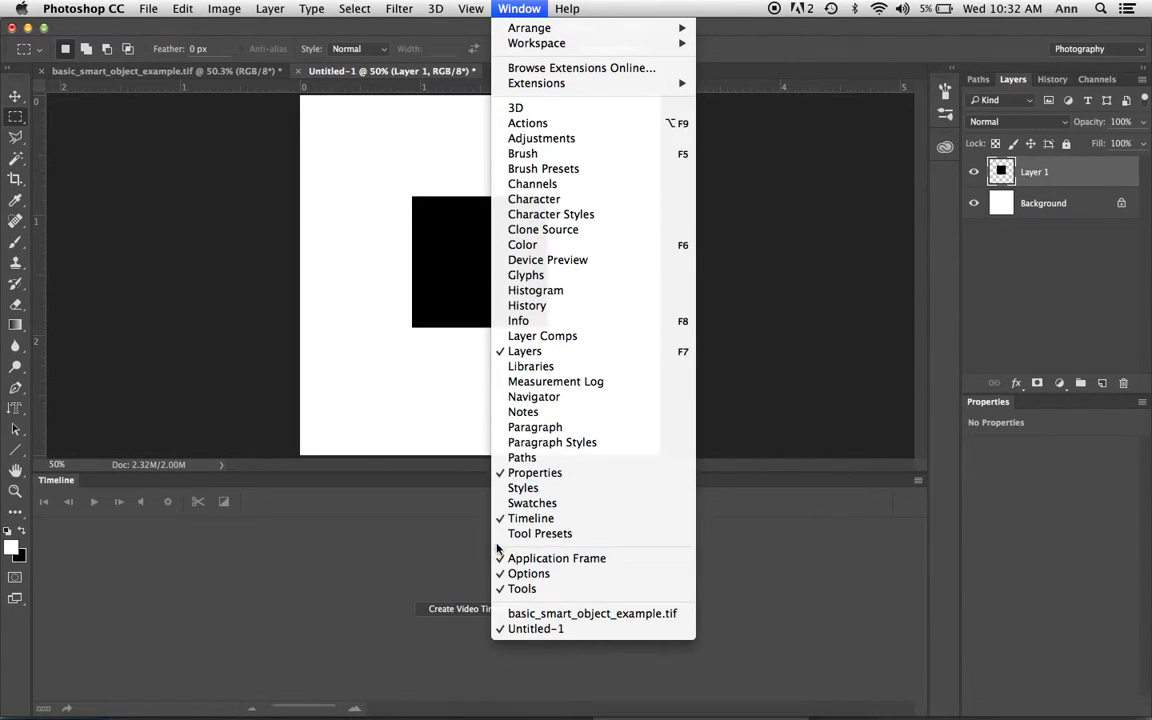
{"action": "left_click", "coordinate": [509, 8]}
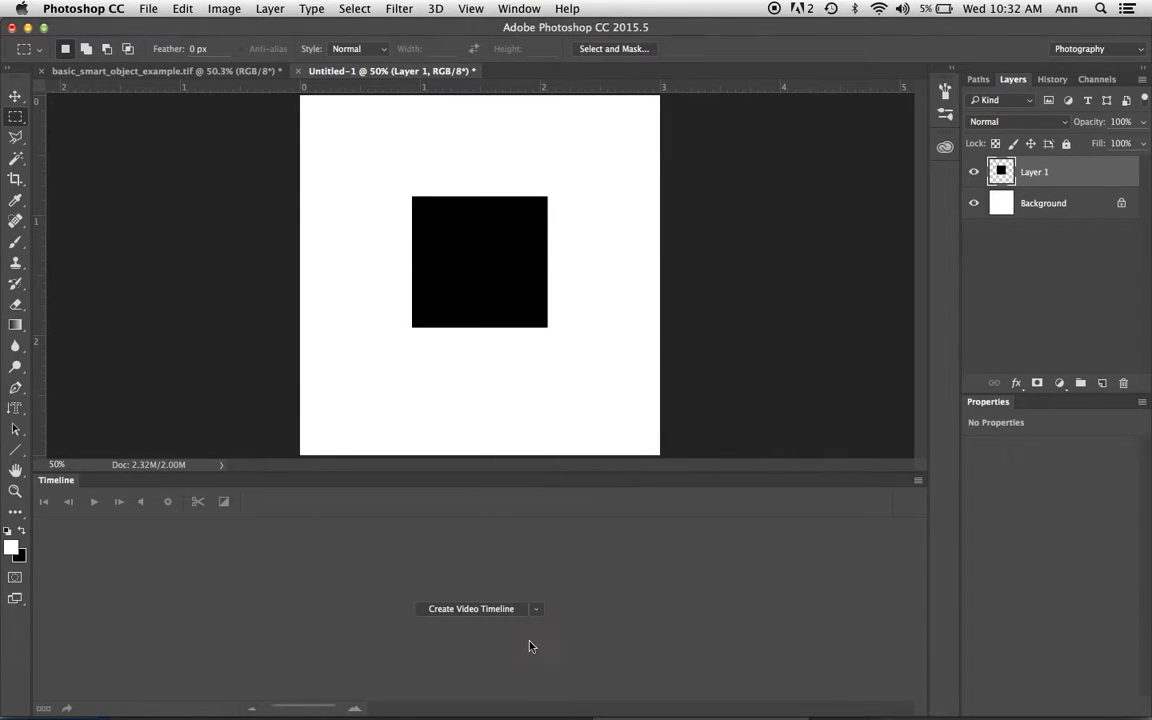
{"action": "left_click", "coordinate": [535, 612]}
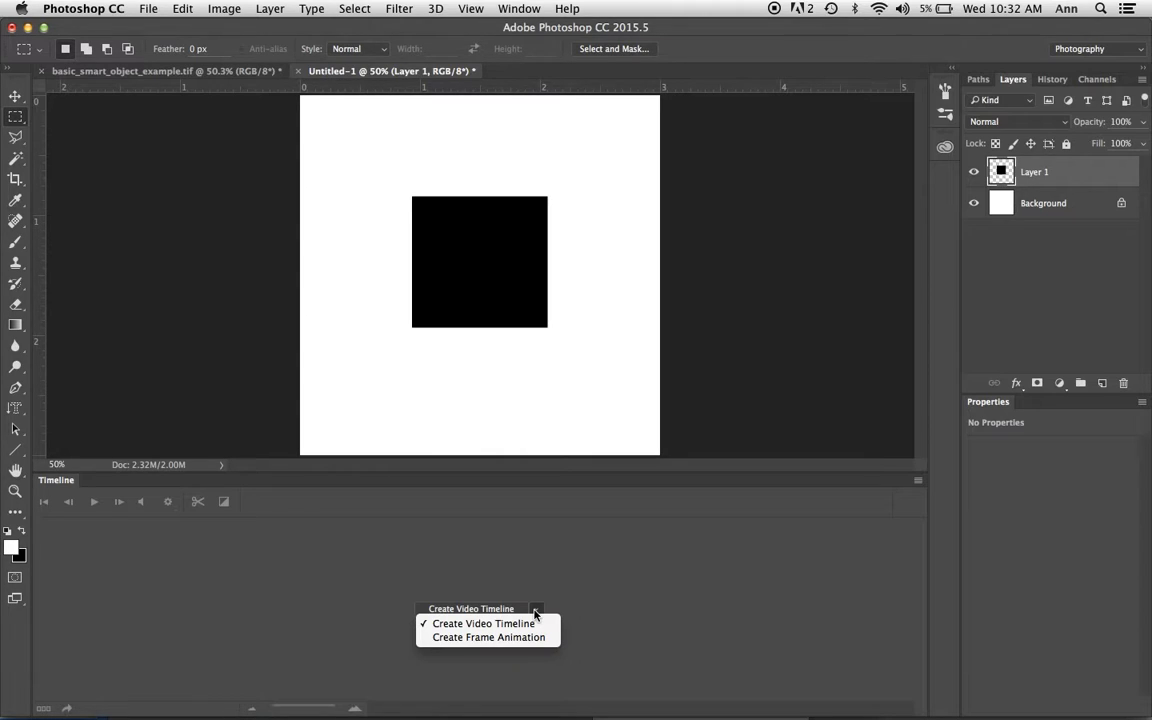
{"action": "left_click", "coordinate": [528, 587]}
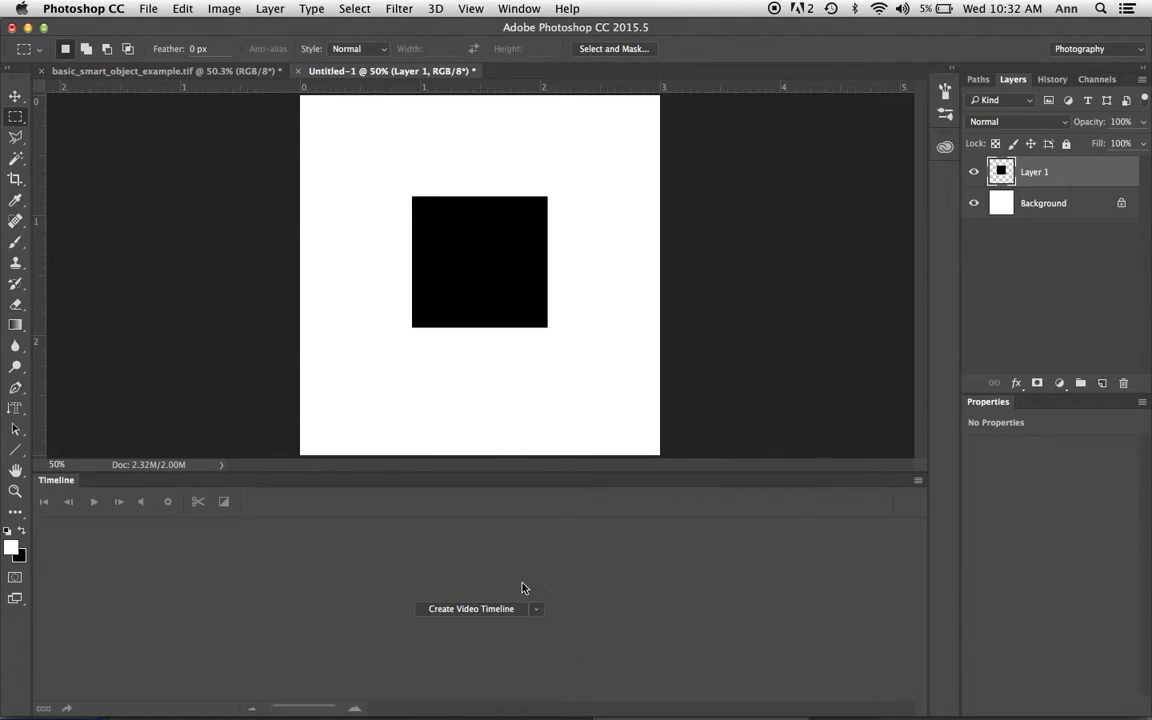
{"action": "left_click", "coordinate": [479, 614]}
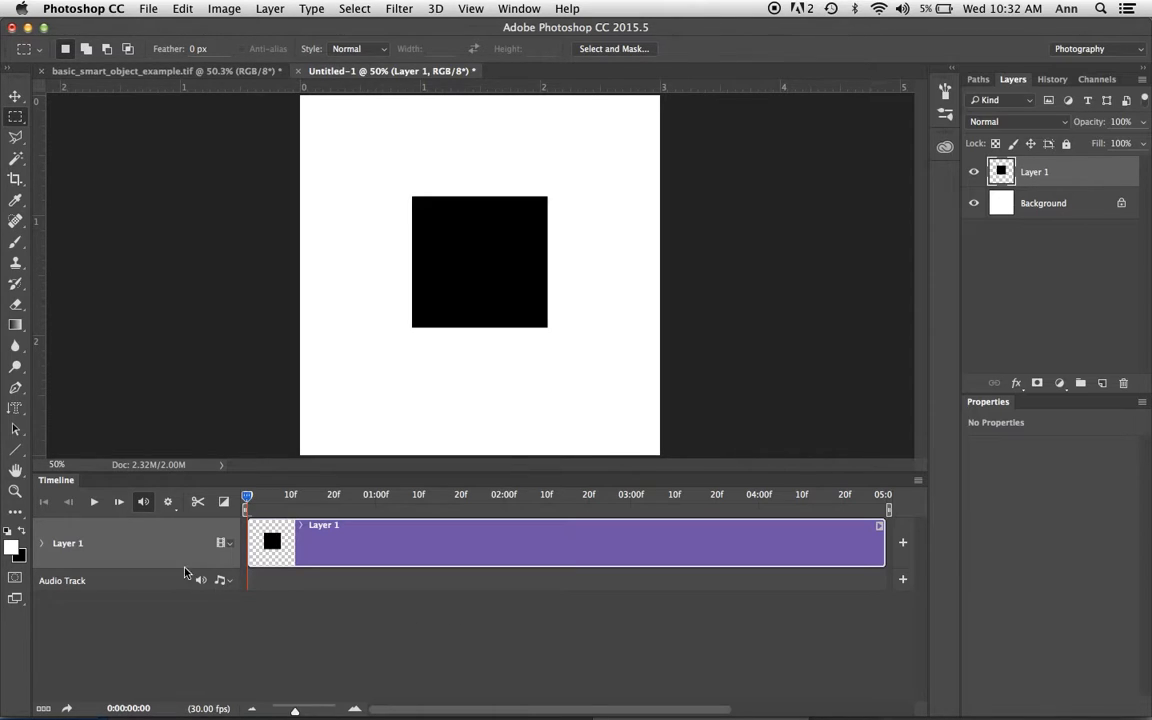
{"action": "left_click", "coordinate": [42, 544]}
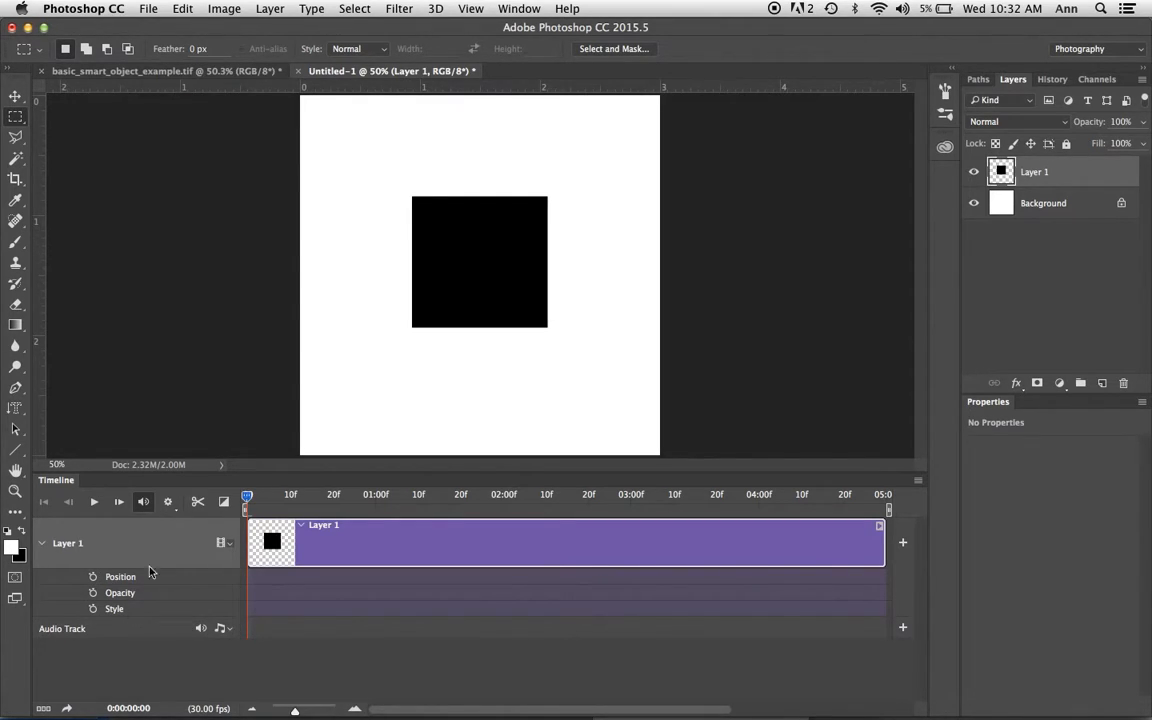
Convert Layer 1 to a smart object and expand its animation properties in the timeline
{"action": "left_click", "coordinate": [271, 8]}
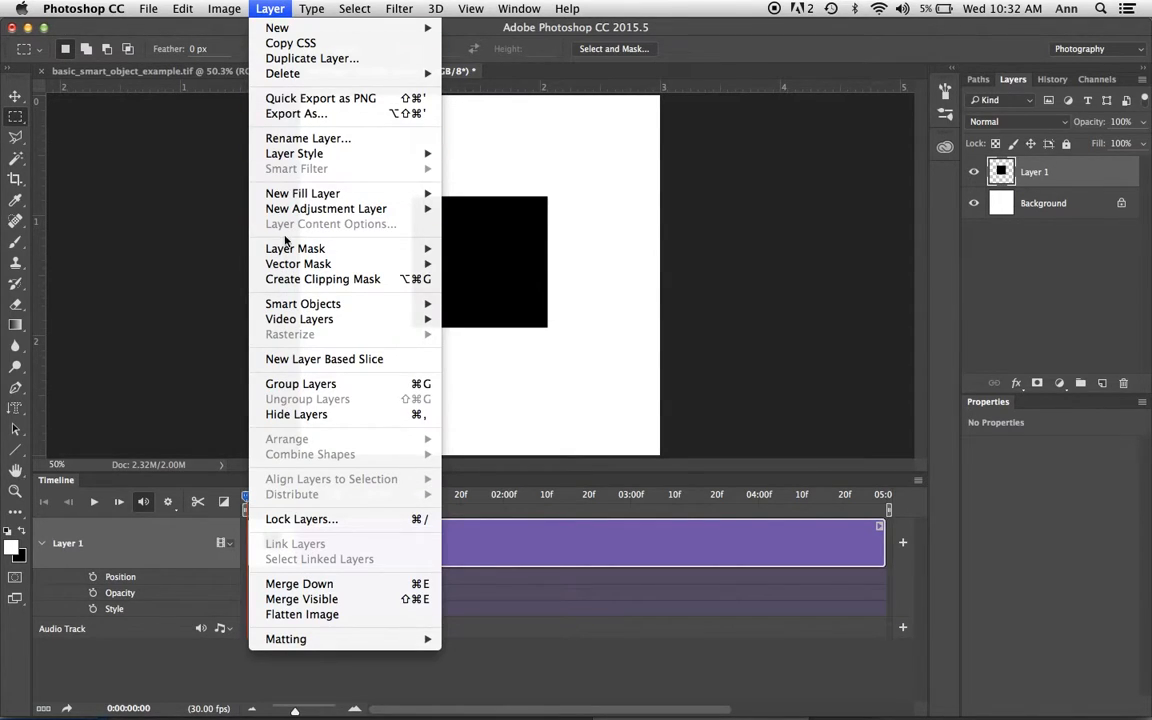
{"action": "mouse_move", "coordinate": [291, 308]}
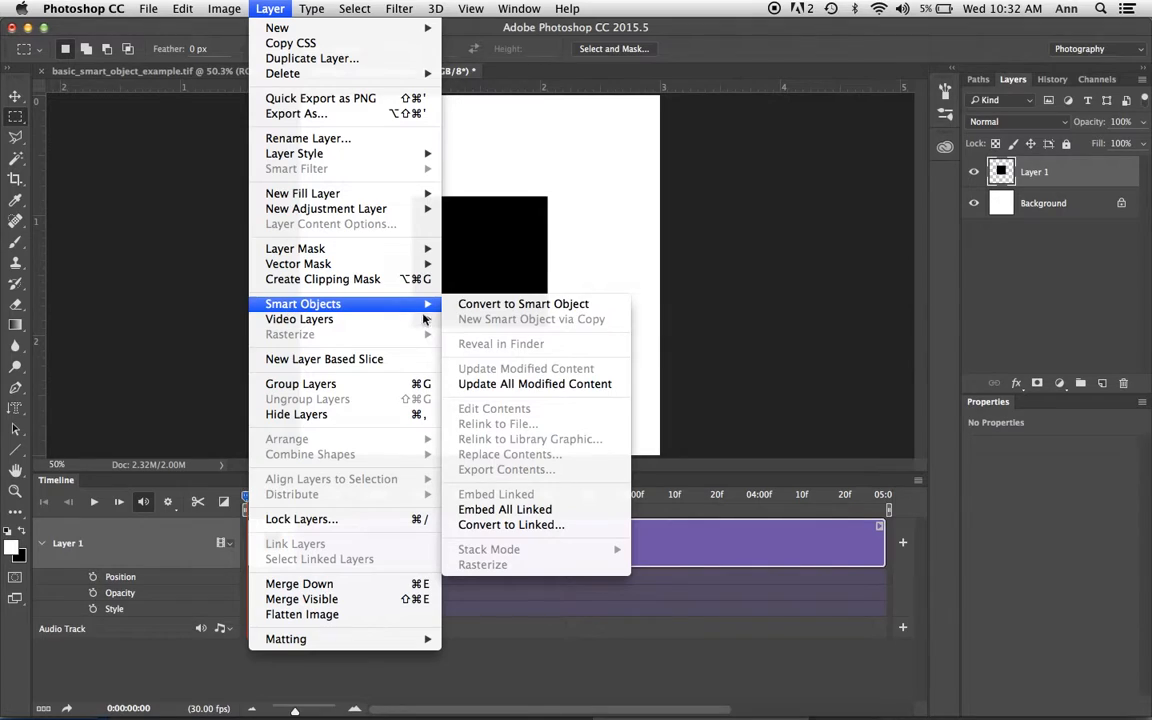
{"action": "left_click", "coordinate": [476, 305]}
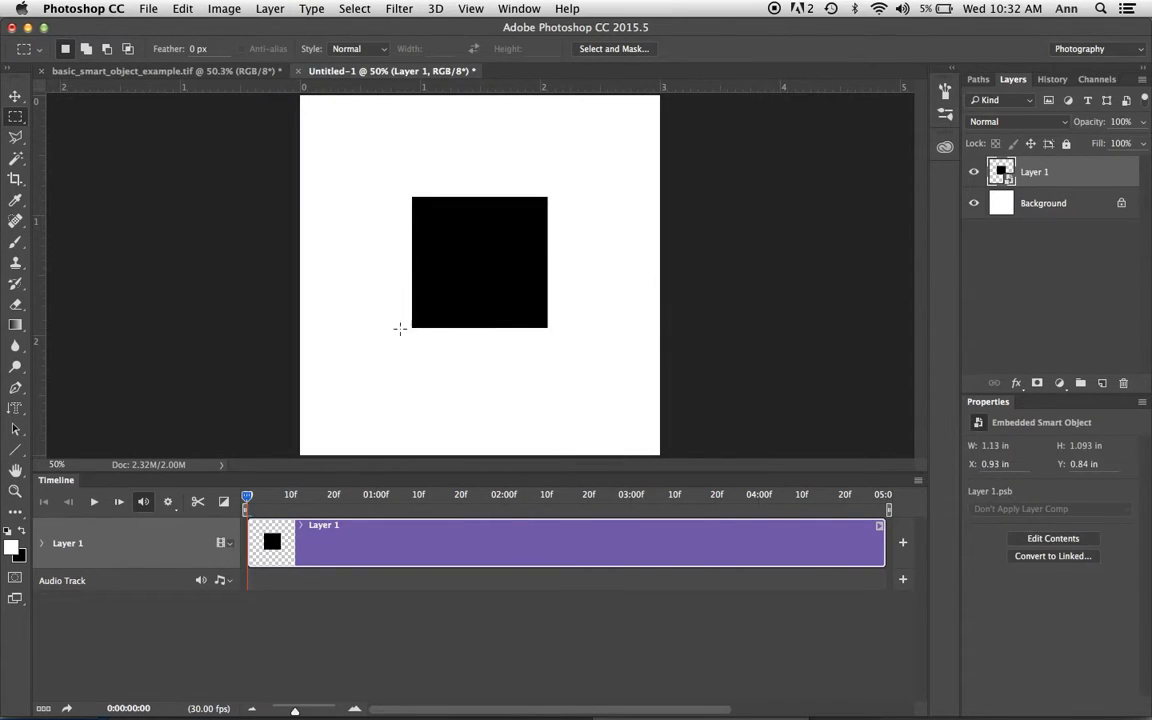
{"action": "left_click", "coordinate": [42, 544]}
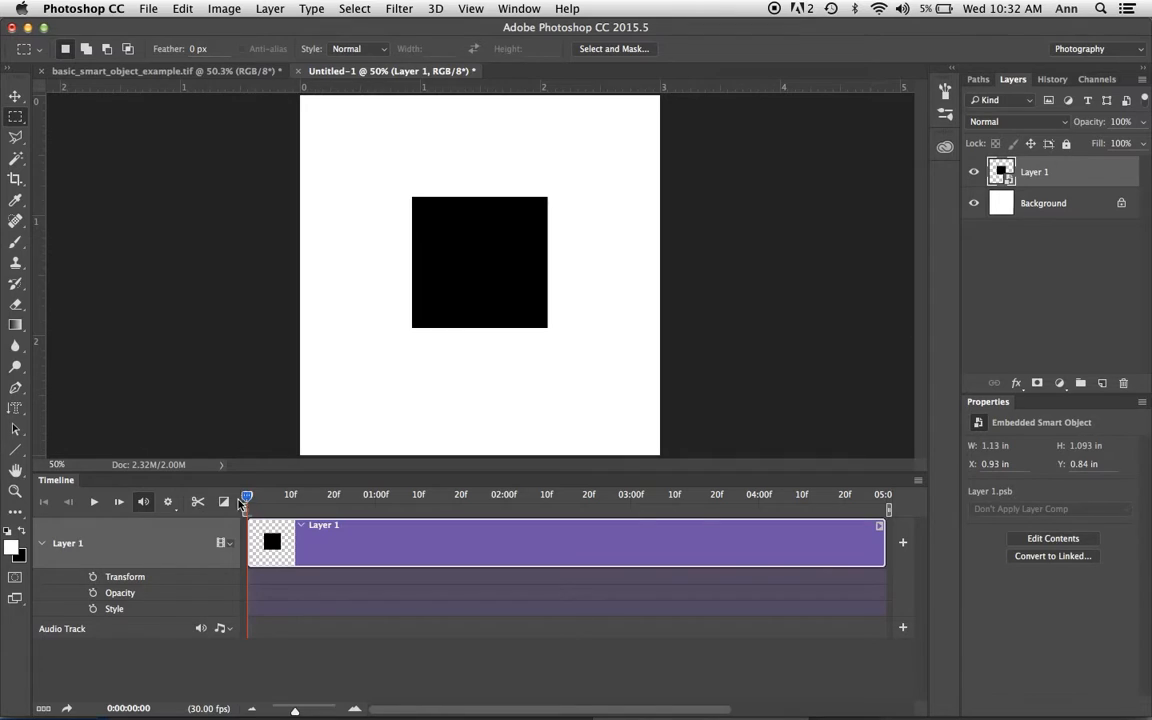
Enable Transform keyframing for Layer 1 with the first keyframe at 0:00
{"action": "left_click_drag", "start_coordinate": [246, 497], "coordinate": [379, 507]}
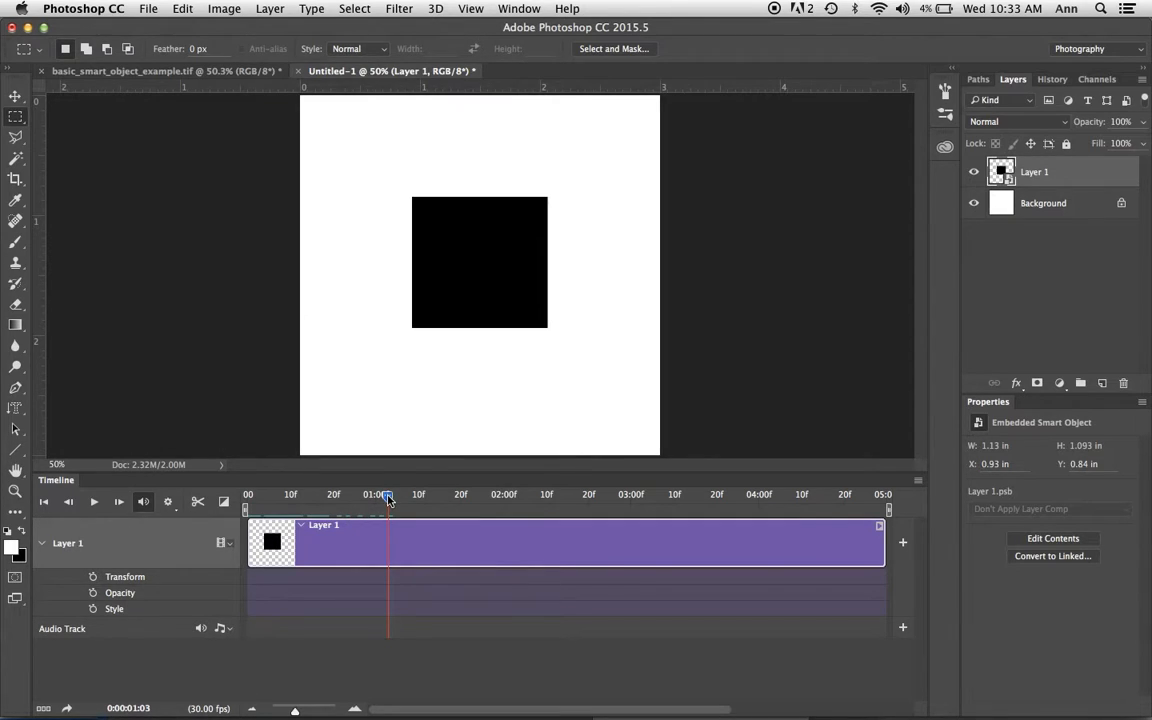
{"action": "left_click_drag", "start_coordinate": [388, 500], "coordinate": [241, 496]}
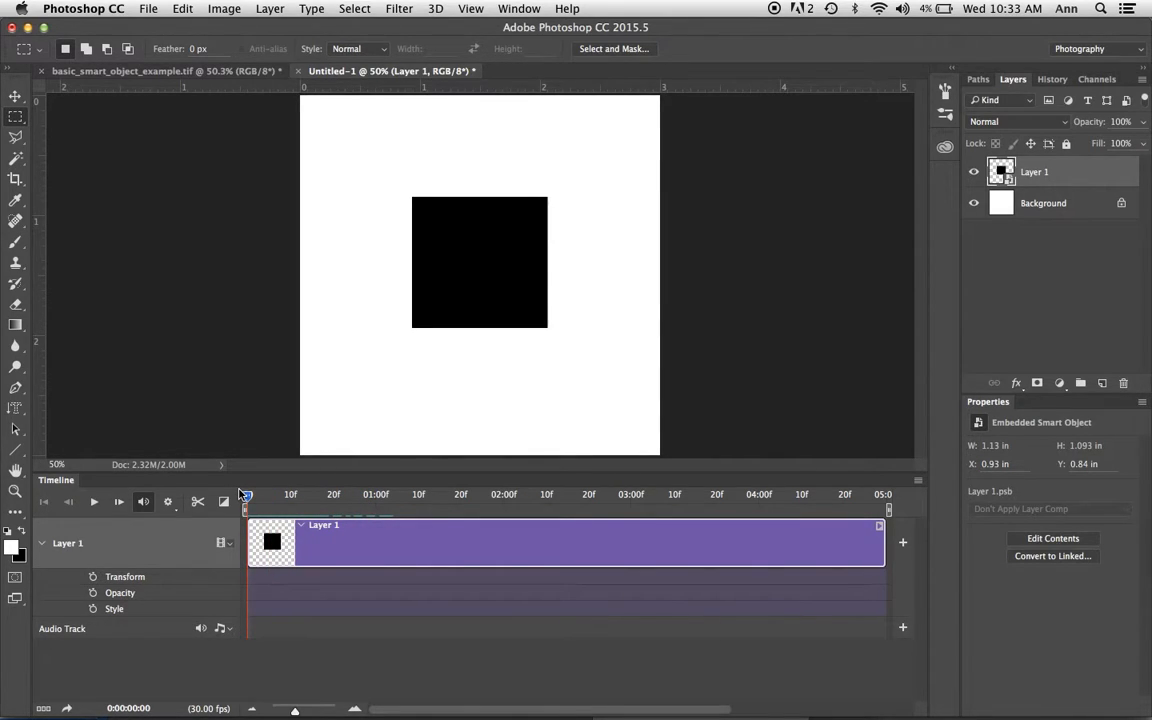
{"action": "left_click", "coordinate": [93, 577]}
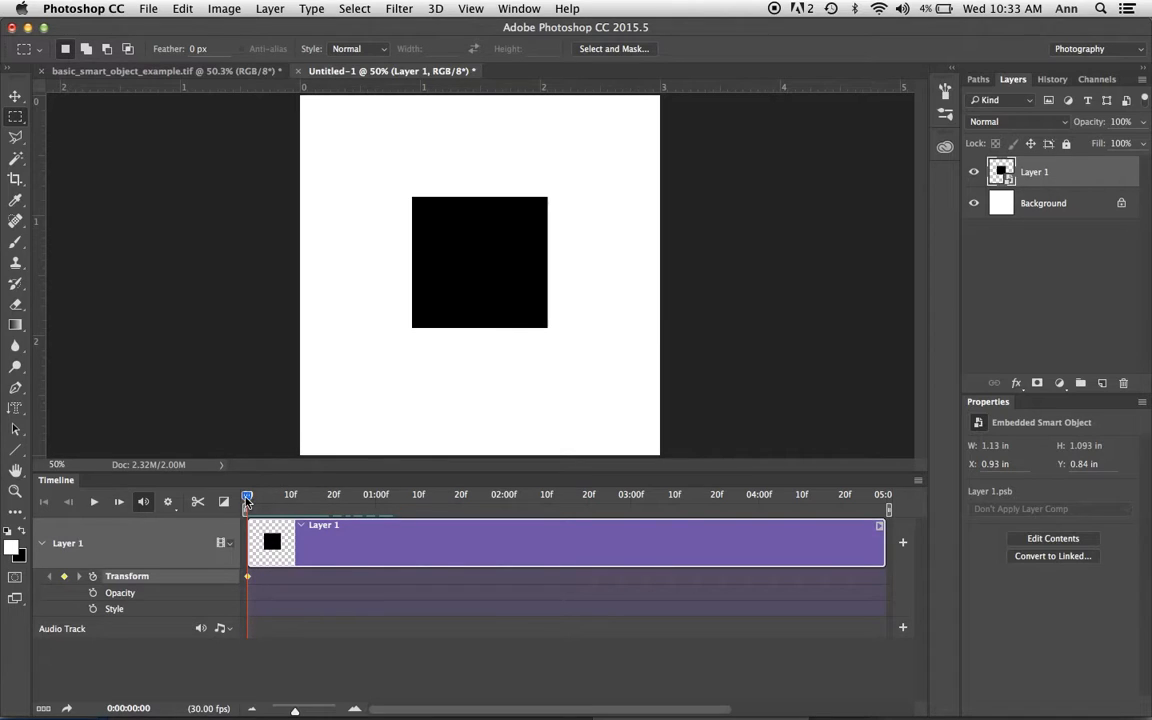
Add a Transform keyframe at 1:00 that rotates the black square clockwise by about 90 degrees
{"action": "left_click_drag", "start_coordinate": [247, 500], "coordinate": [378, 519]}
{"action": "key", "text": "ctrl+t"}
{"action": "left_click_drag", "start_coordinate": [558, 332], "coordinate": [410, 337]}
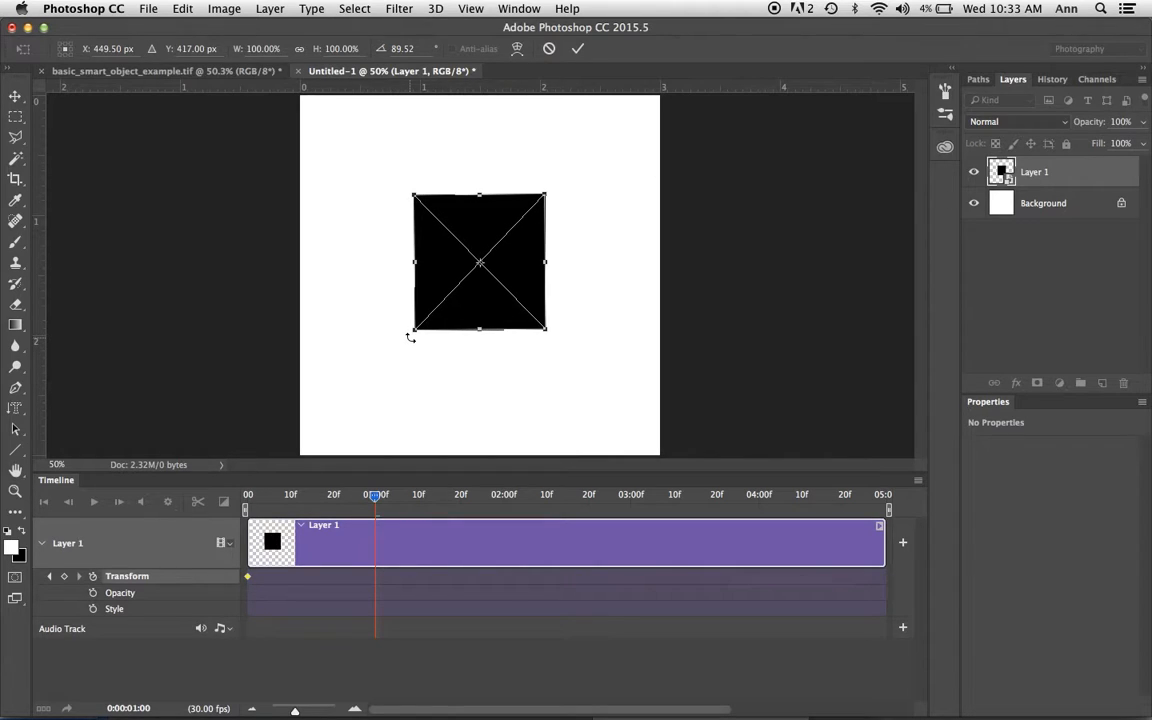
{"action": "key", "text": "Return"}
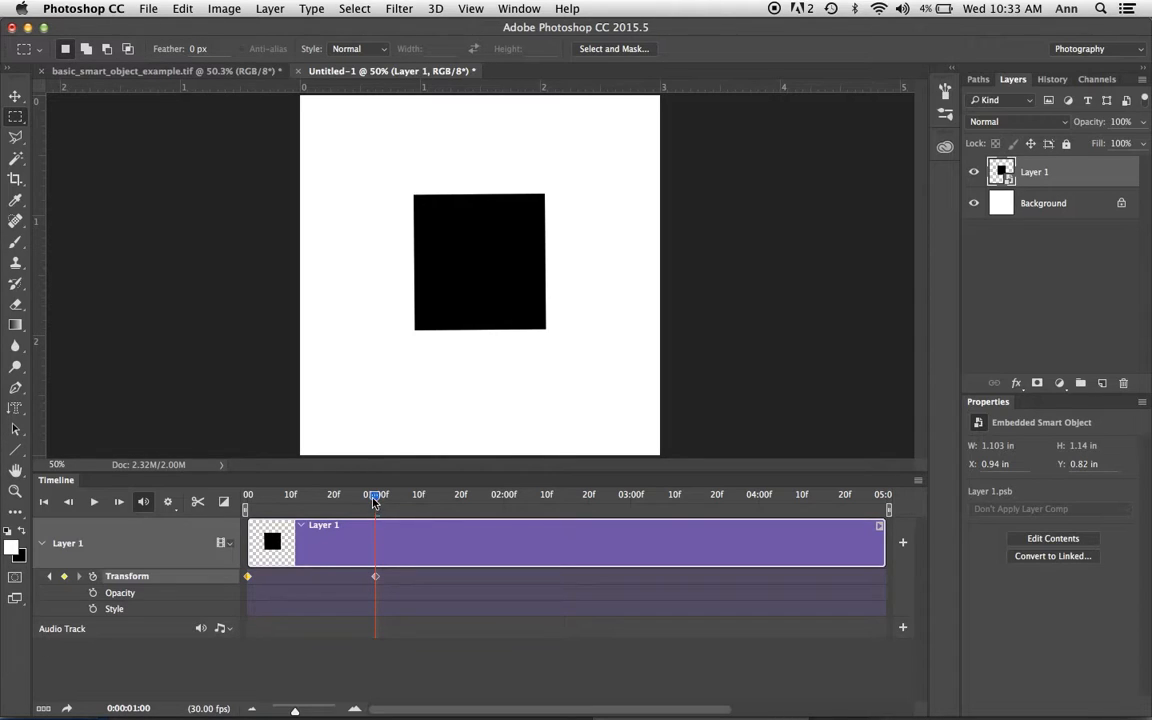
Add a Transform keyframe at 2:00 that scales the square proportionally to about 55% towards its lower-left corner
{"action": "left_click_drag", "start_coordinate": [375, 498], "coordinate": [504, 509]}
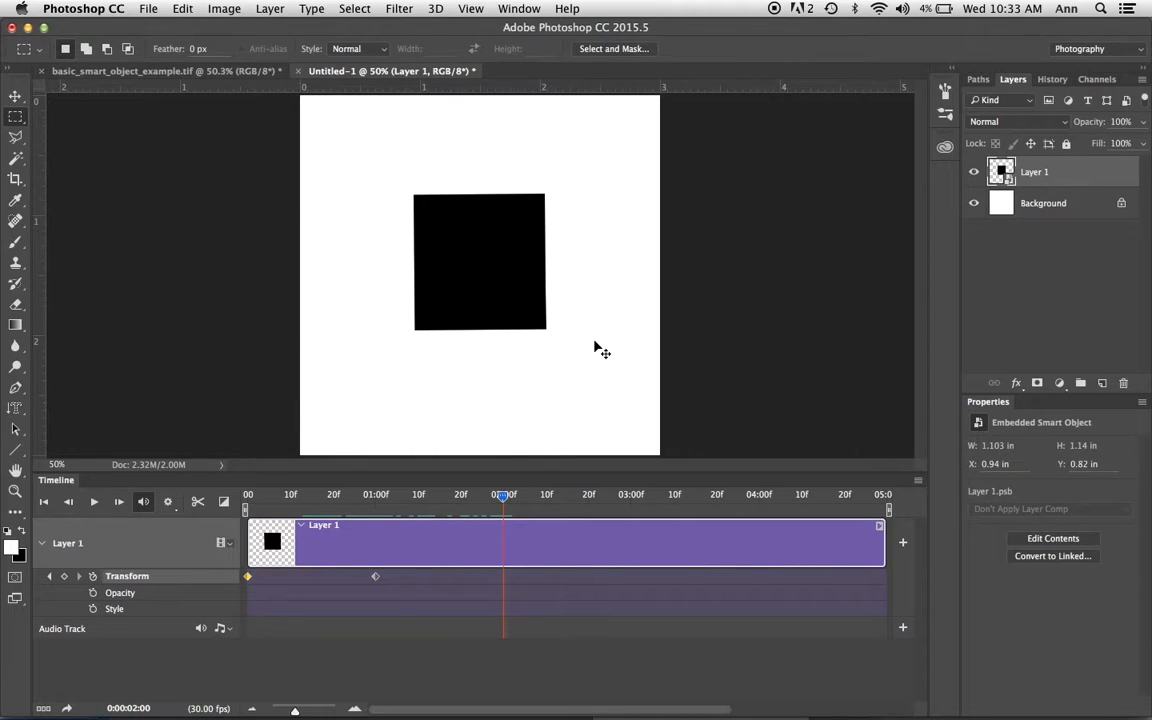
{"action": "key", "text": "super+t"}
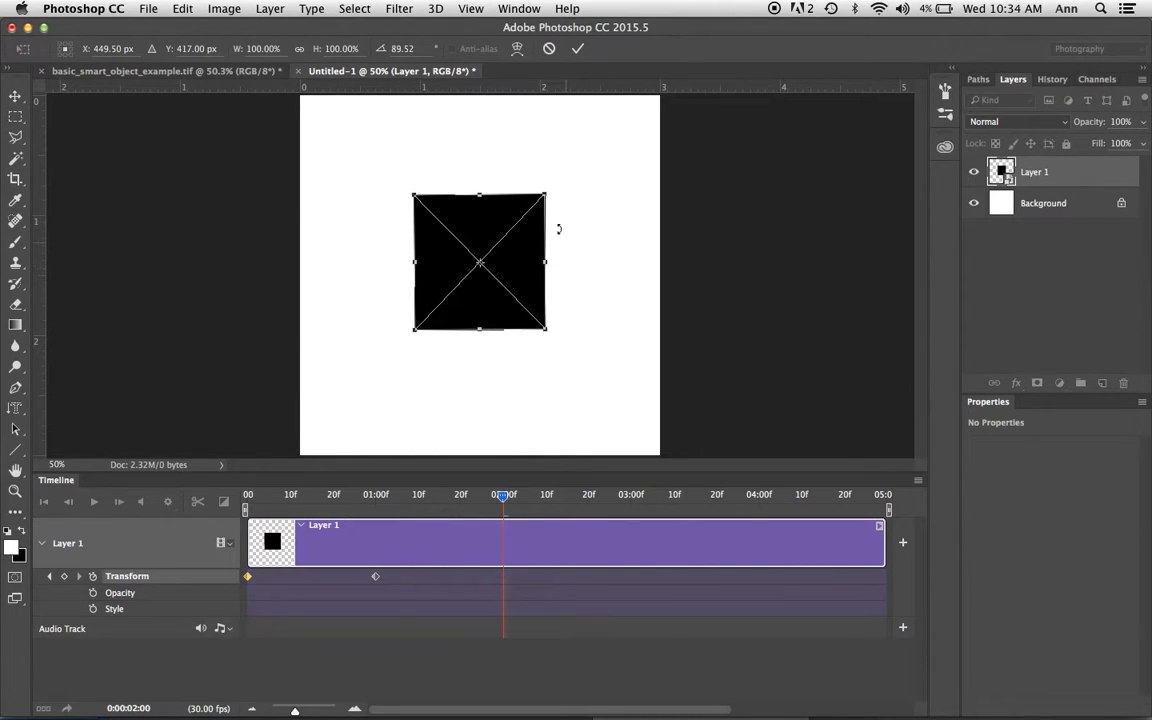
{"action": "left_click_drag", "start_coordinate": [545, 194], "coordinate": [489, 258]}
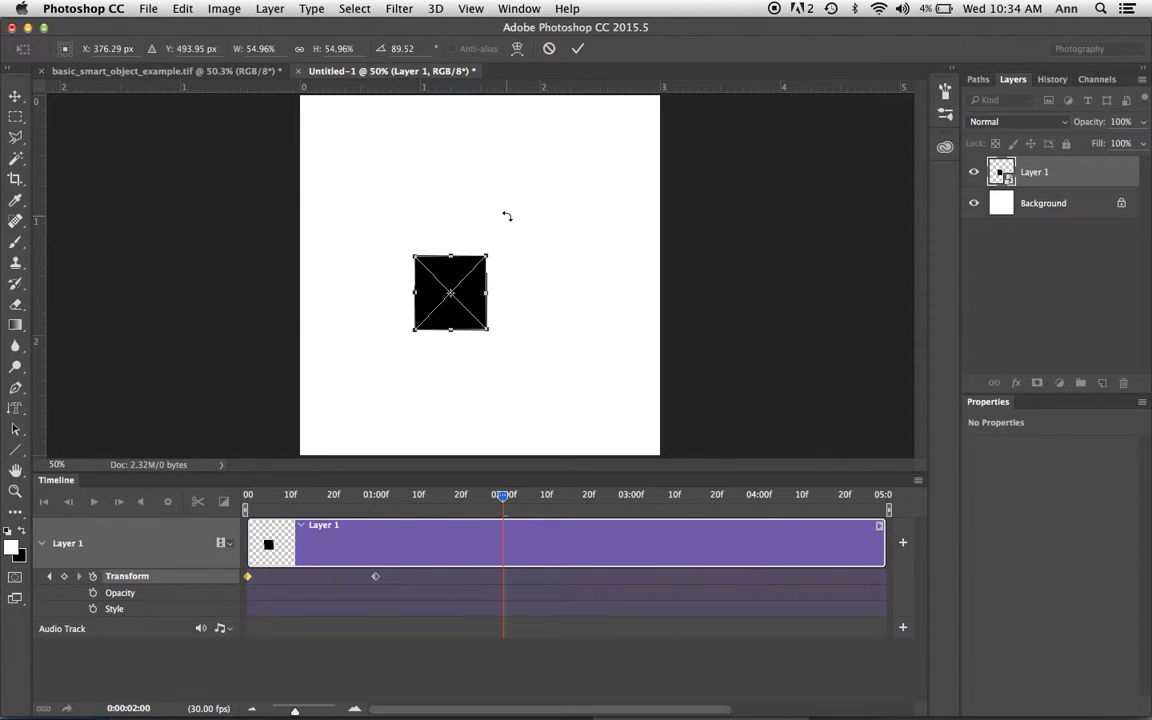
{"action": "key", "text": "Return"}
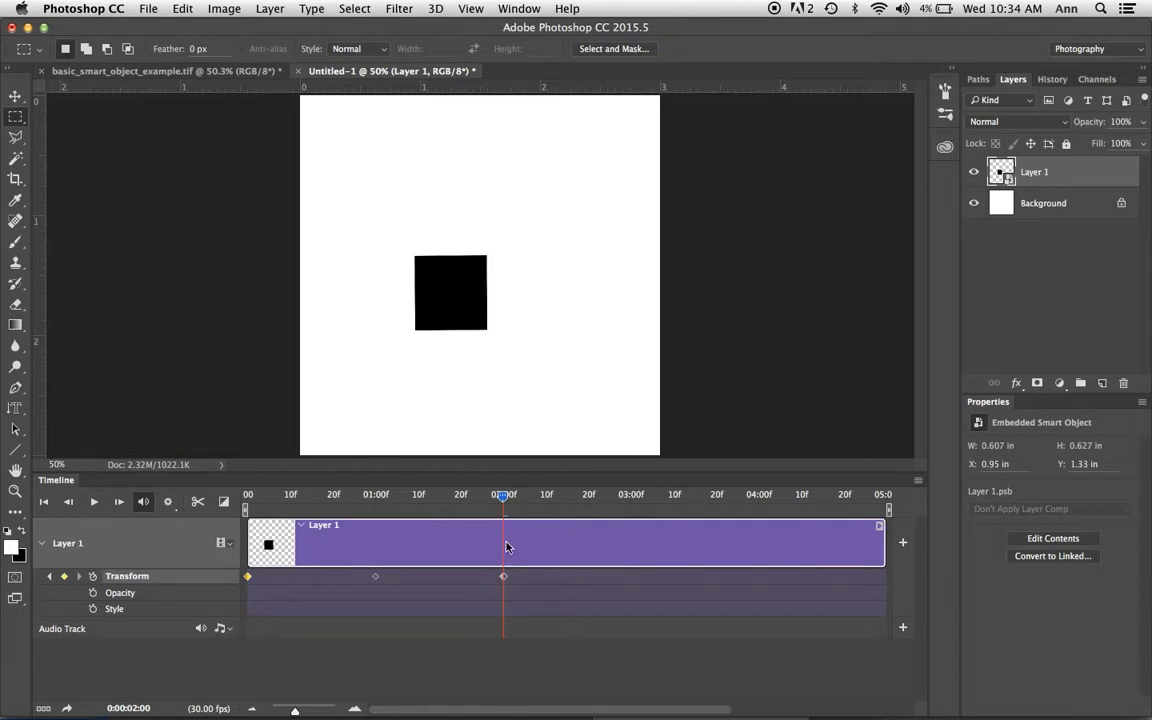
Add a Transform keyframe at 3:00 that moves the small square into the canvas's lower-left corner
{"action": "left_click_drag", "start_coordinate": [503, 498], "coordinate": [631, 503]}
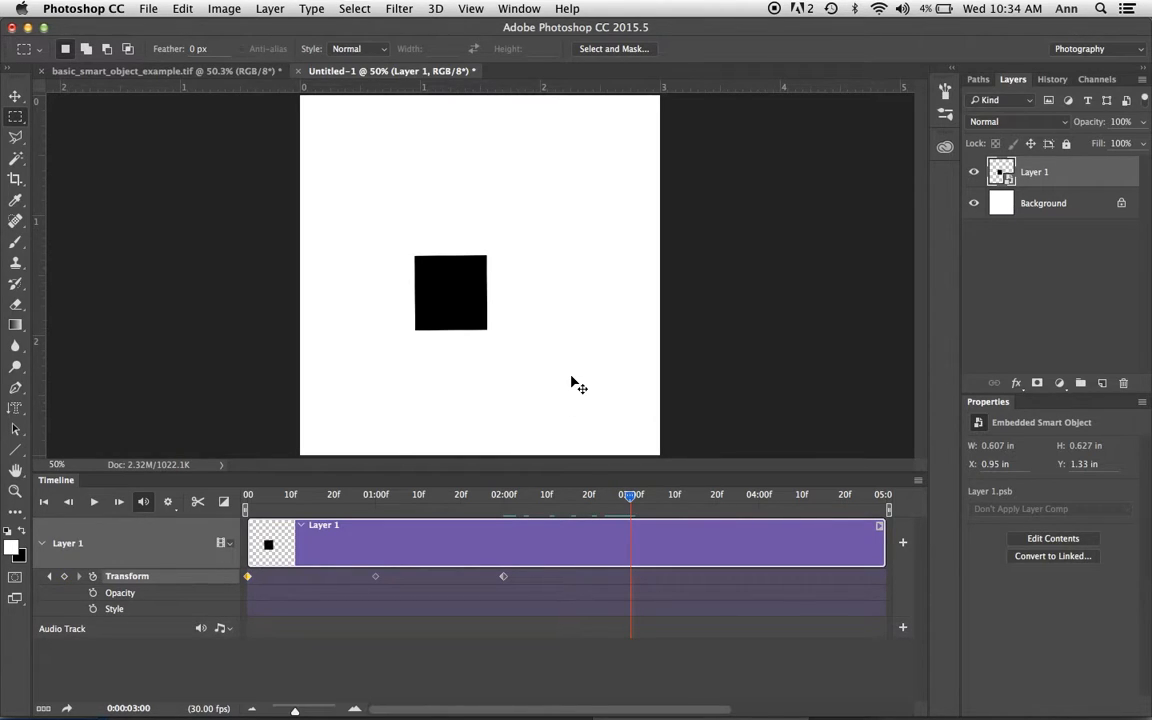
{"action": "key", "text": "super+t"}
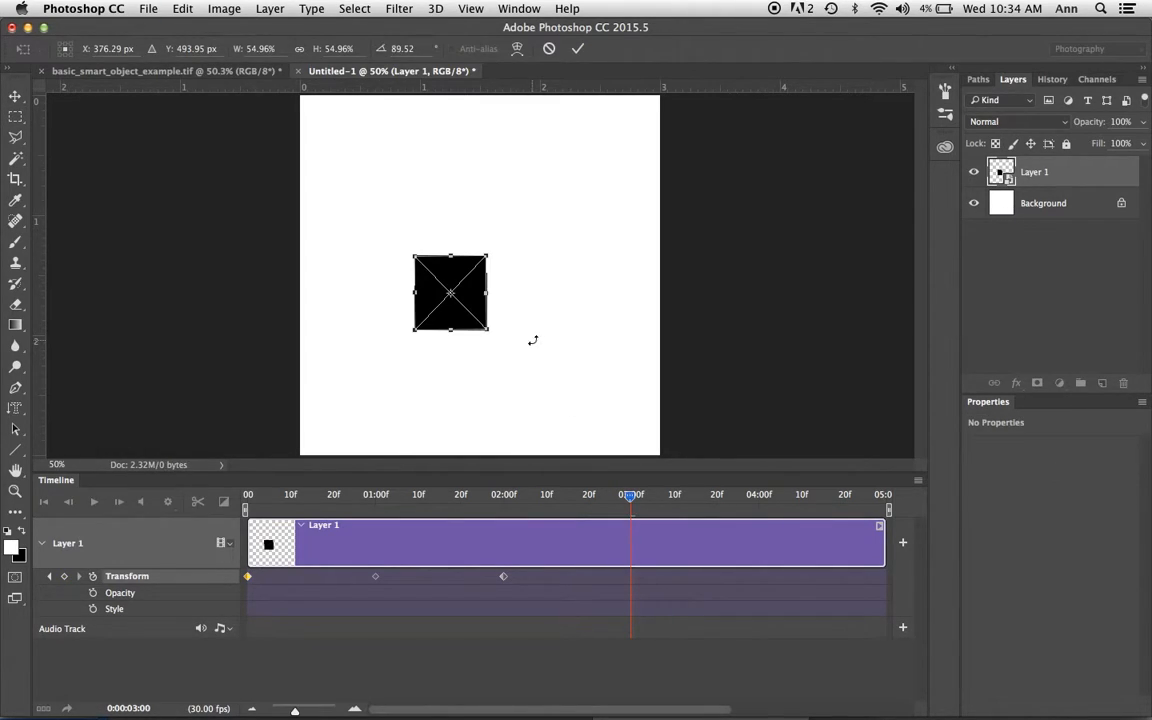
{"action": "left_click_drag", "start_coordinate": [467, 300], "coordinate": [358, 423]}
{"action": "key", "text": "m"}
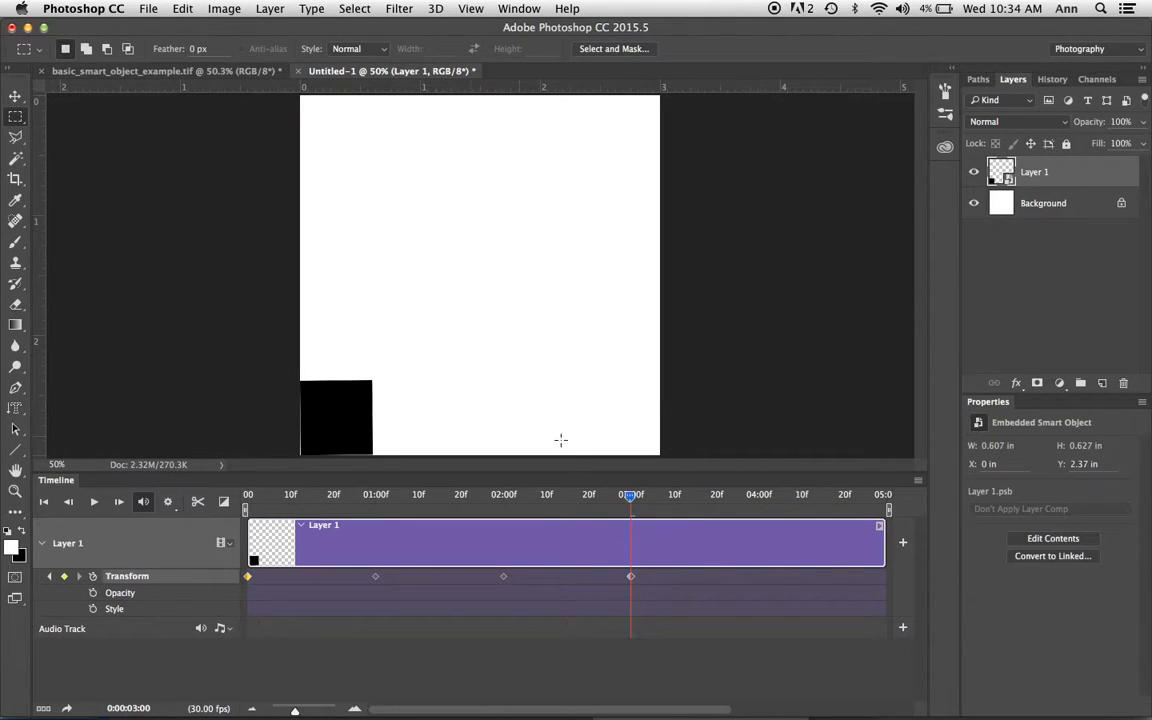
Add a Transform keyframe at 4:00 that reshapes the square into a flat rectangle about 1.5 in wide and 0.34 in high
{"action": "left_click_drag", "start_coordinate": [631, 498], "coordinate": [758, 498]}
{"action": "key", "text": "ctrl+t"}
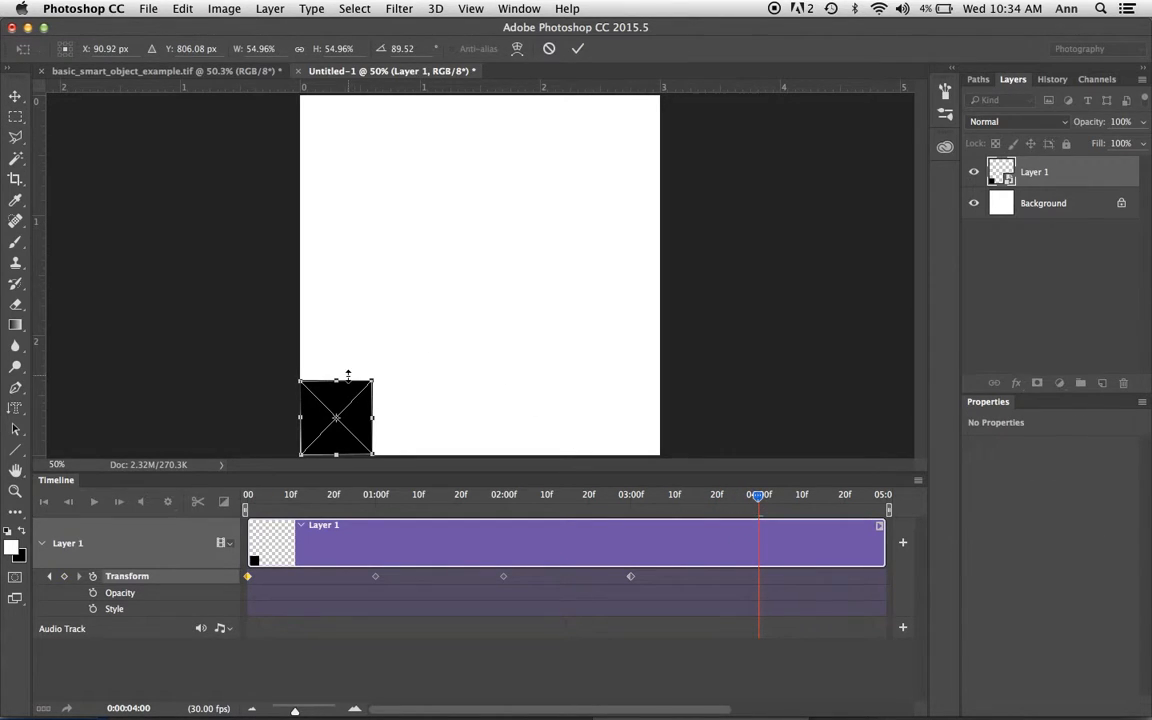
{"action": "left_click_drag", "start_coordinate": [336, 379], "coordinate": [336, 414]}
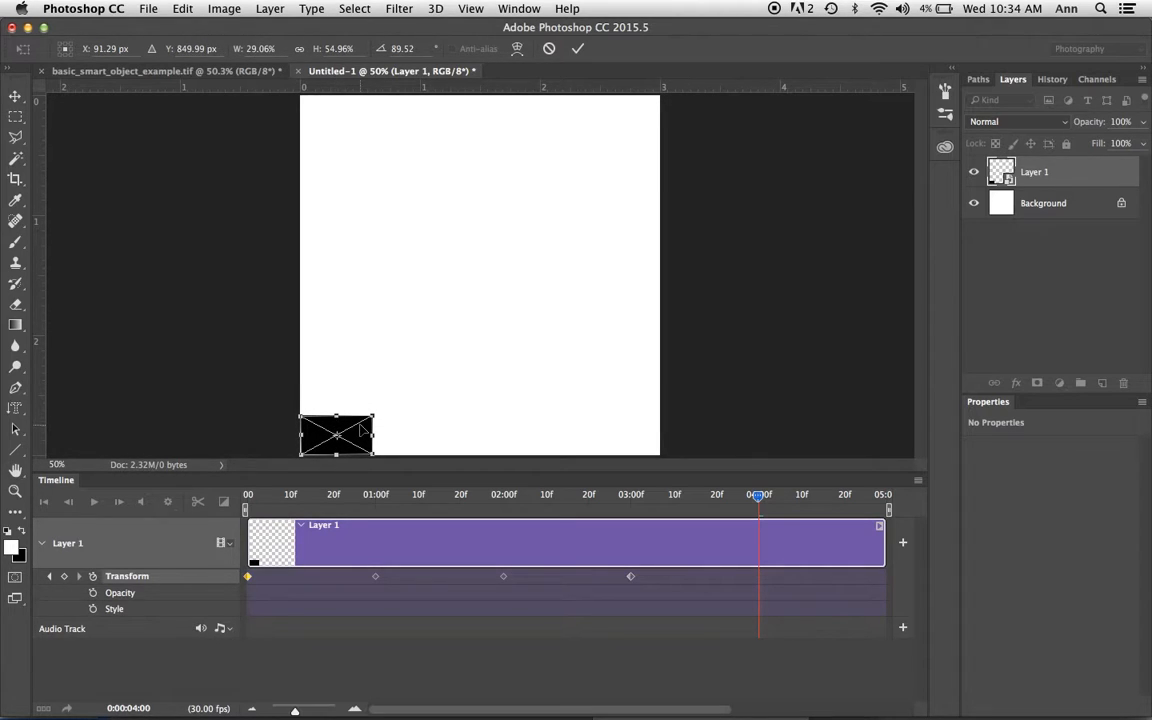
{"action": "left_click_drag", "start_coordinate": [376, 435], "coordinate": [485, 438]}
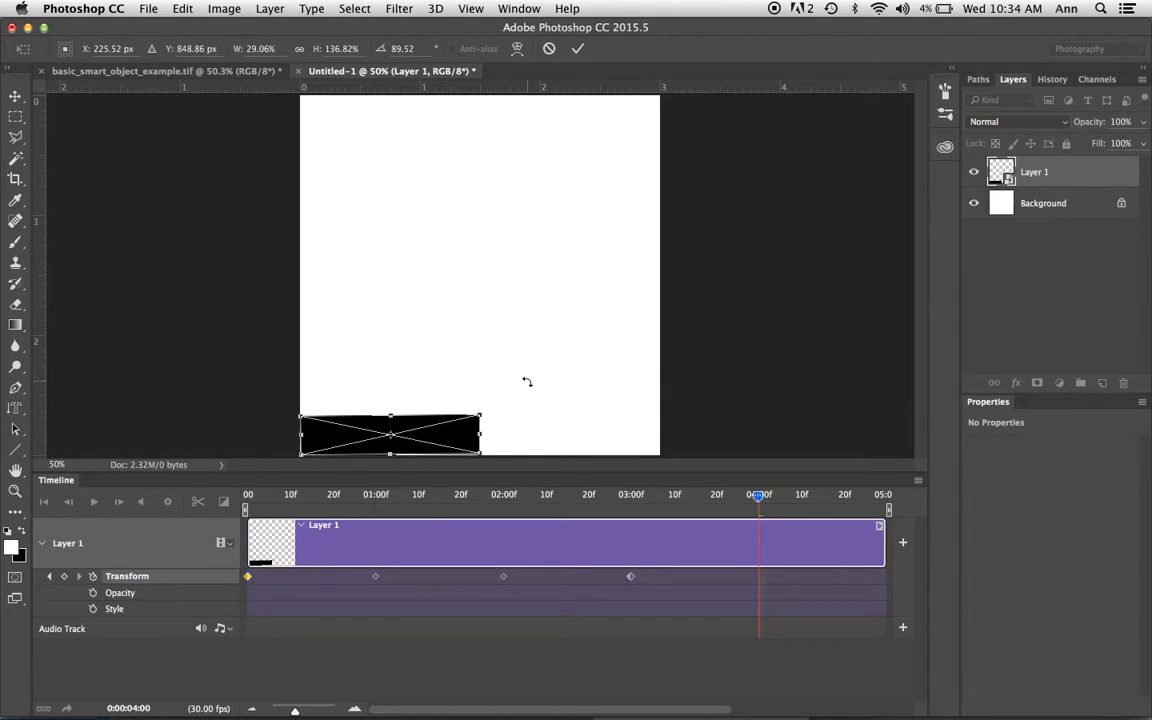
{"action": "key", "text": "Return"}
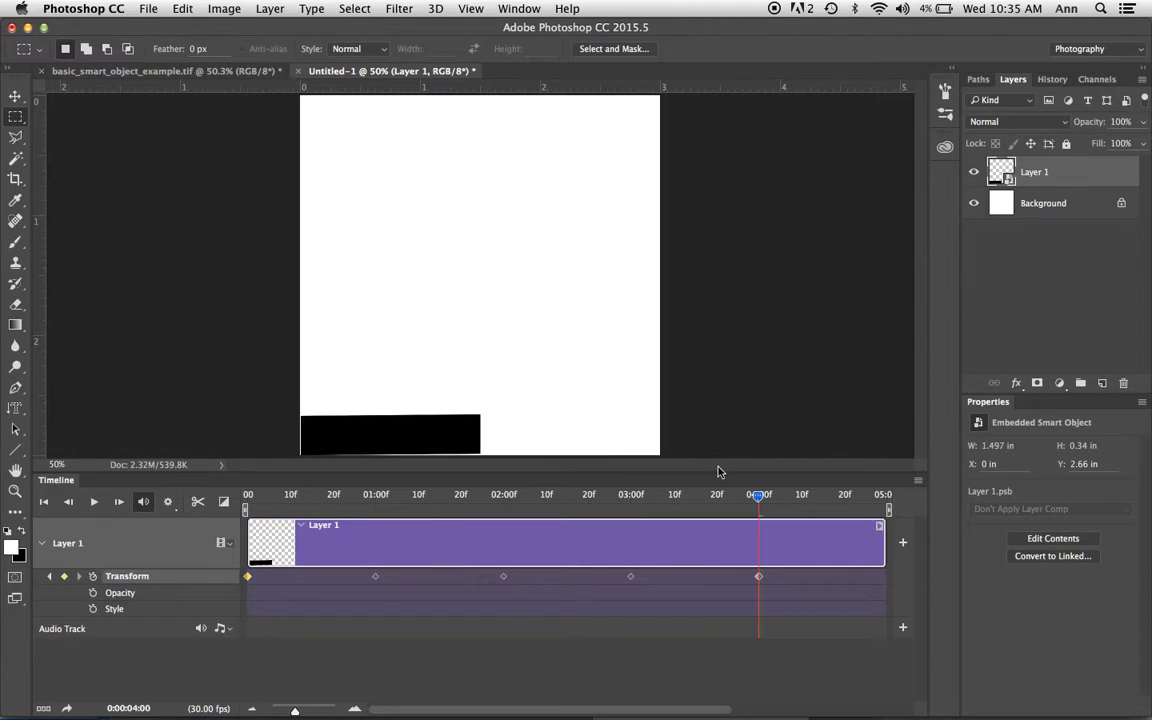
Add a Transform keyframe at 4:29 that stretches the rectangle across the canvas's lower edge, about 3 in wide and 0.23 in high
{"action": "left_click_drag", "start_coordinate": [760, 497], "coordinate": [884, 495]}
{"action": "key", "text": "super+t"}
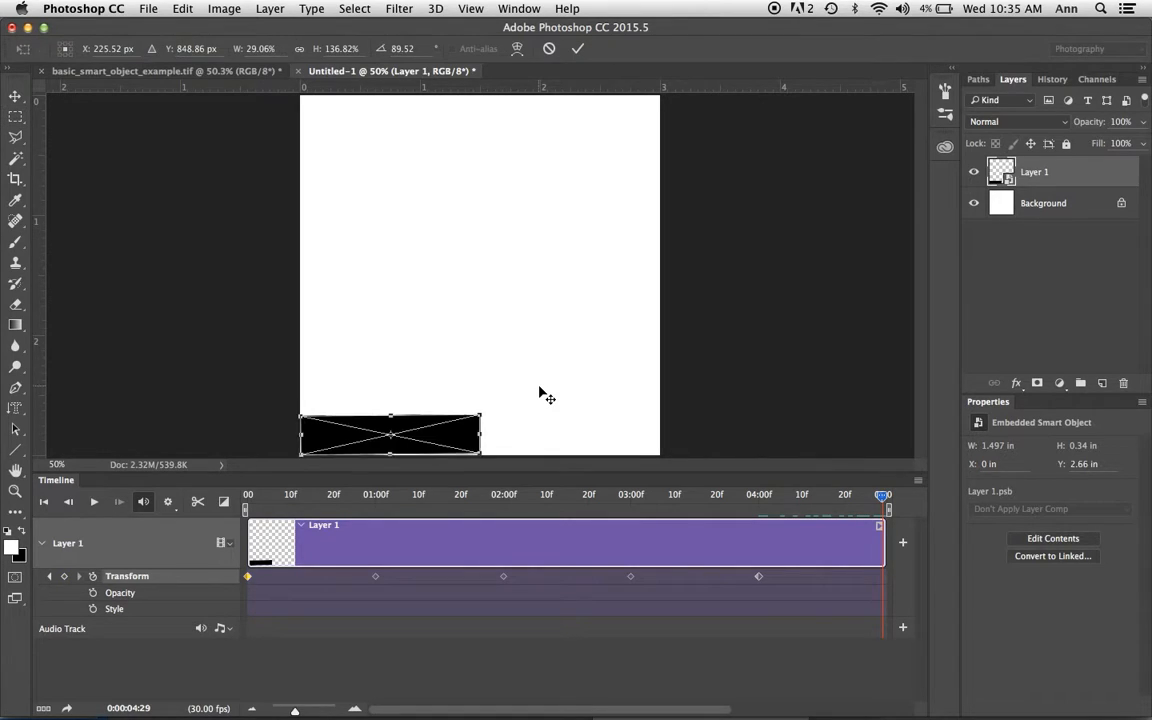
{"action": "left_click_drag", "start_coordinate": [390, 420], "coordinate": [390, 427]}
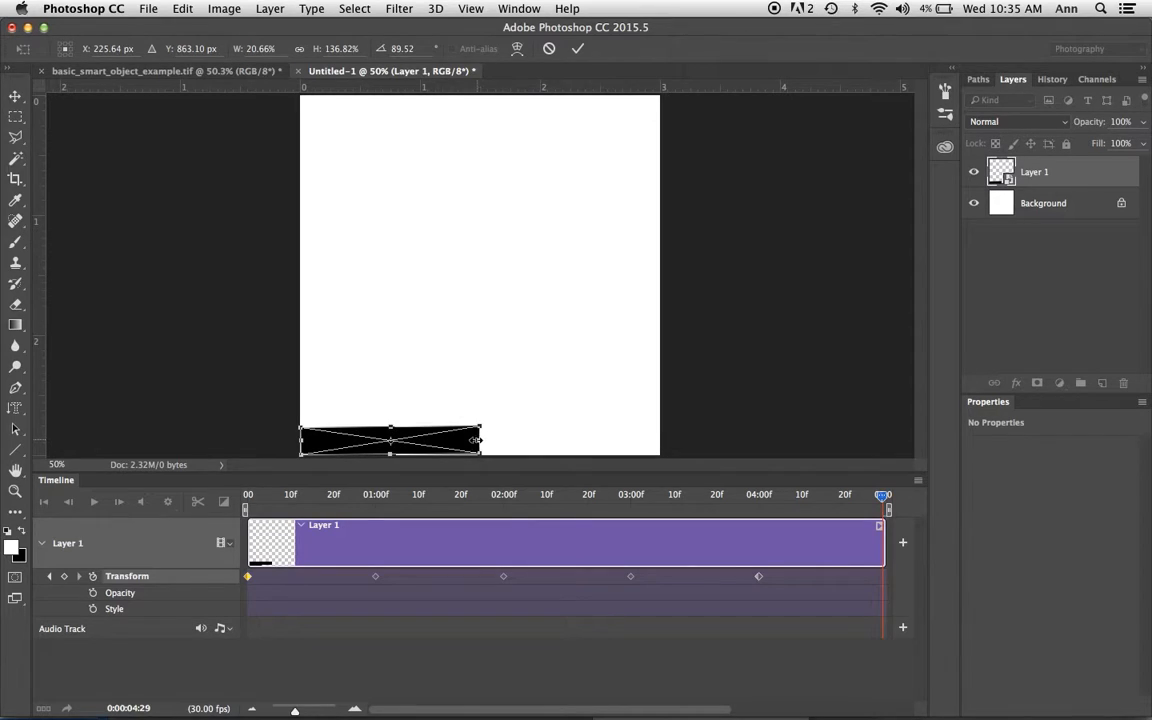
{"action": "left_click_drag", "start_coordinate": [478, 440], "coordinate": [626, 409]}
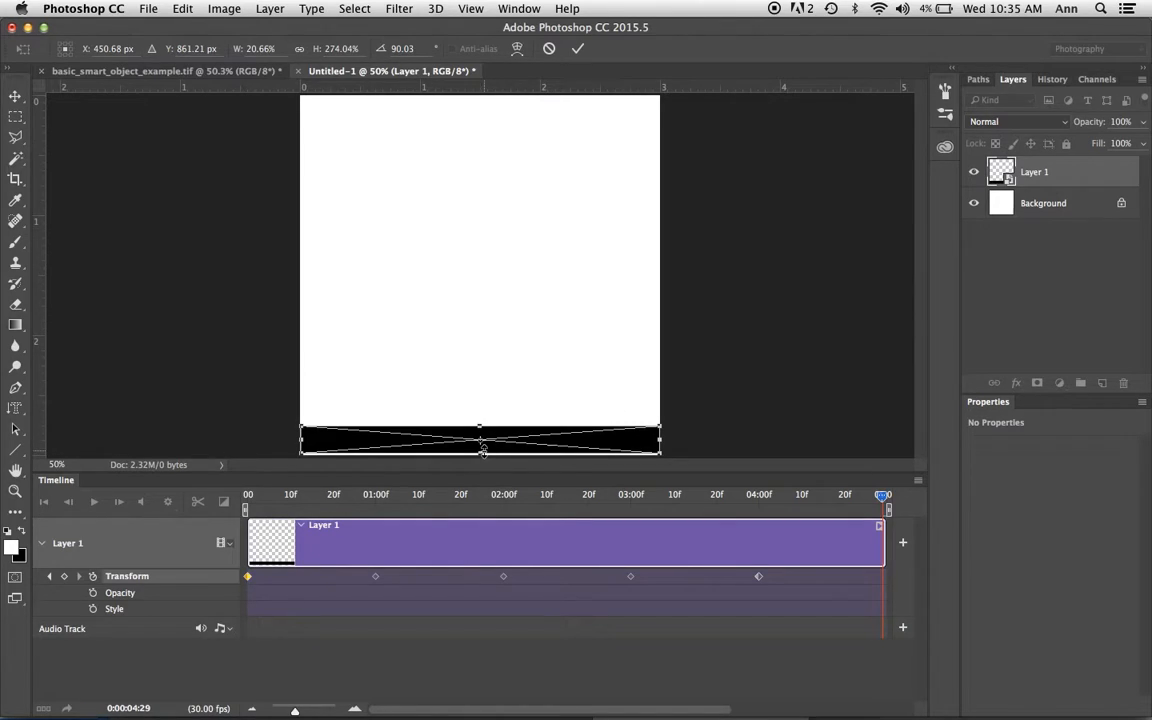
{"action": "left_click_drag", "start_coordinate": [482, 451], "coordinate": [486, 455]}
{"action": "key", "text": "Return"}
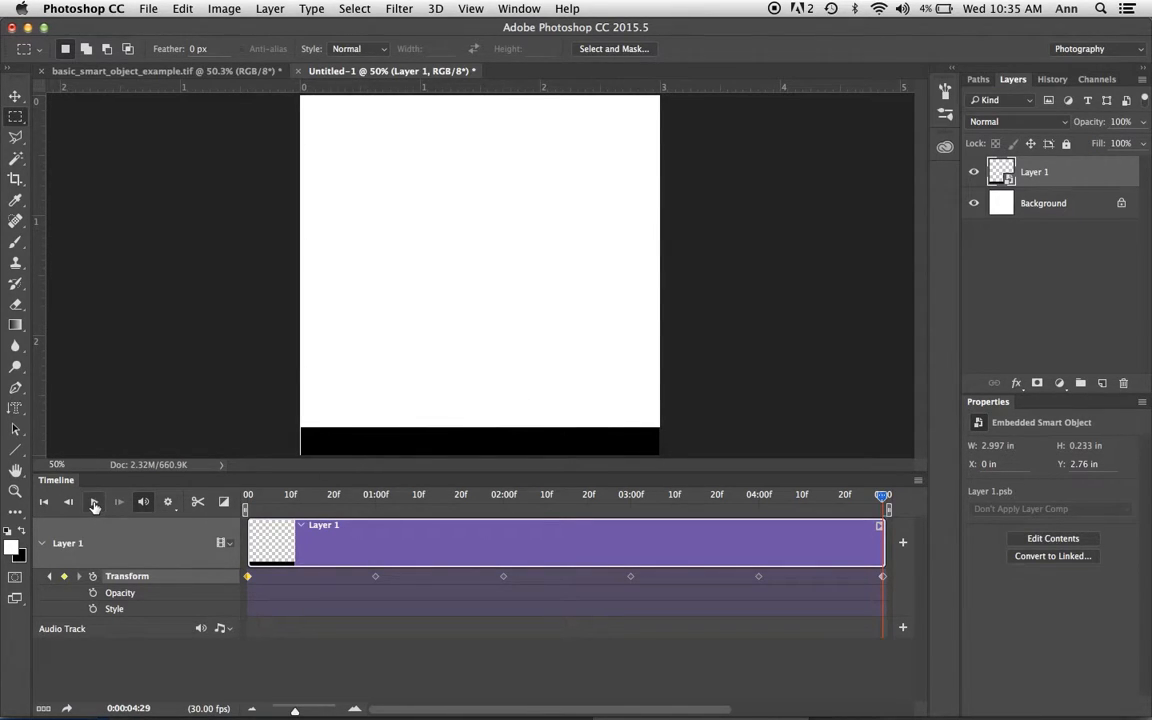
Play back the transform animation in the timeline and stop it
{"action": "left_click", "coordinate": [94, 503]}
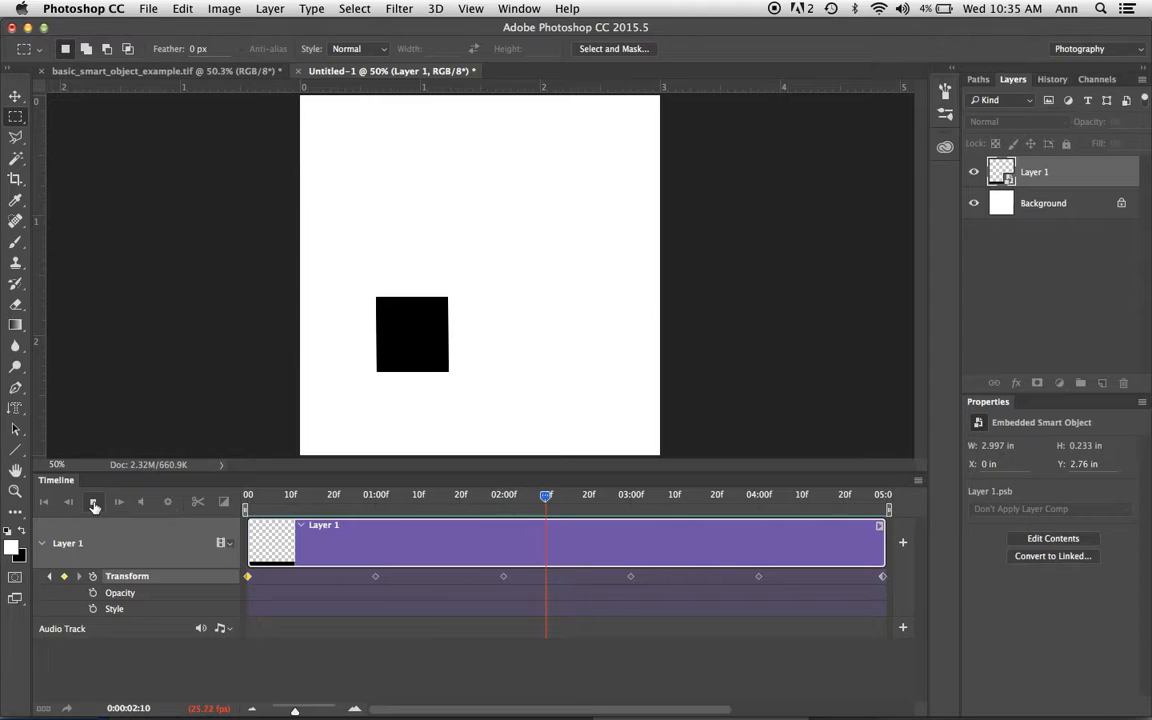
{"action": "left_click", "coordinate": [93, 503]}
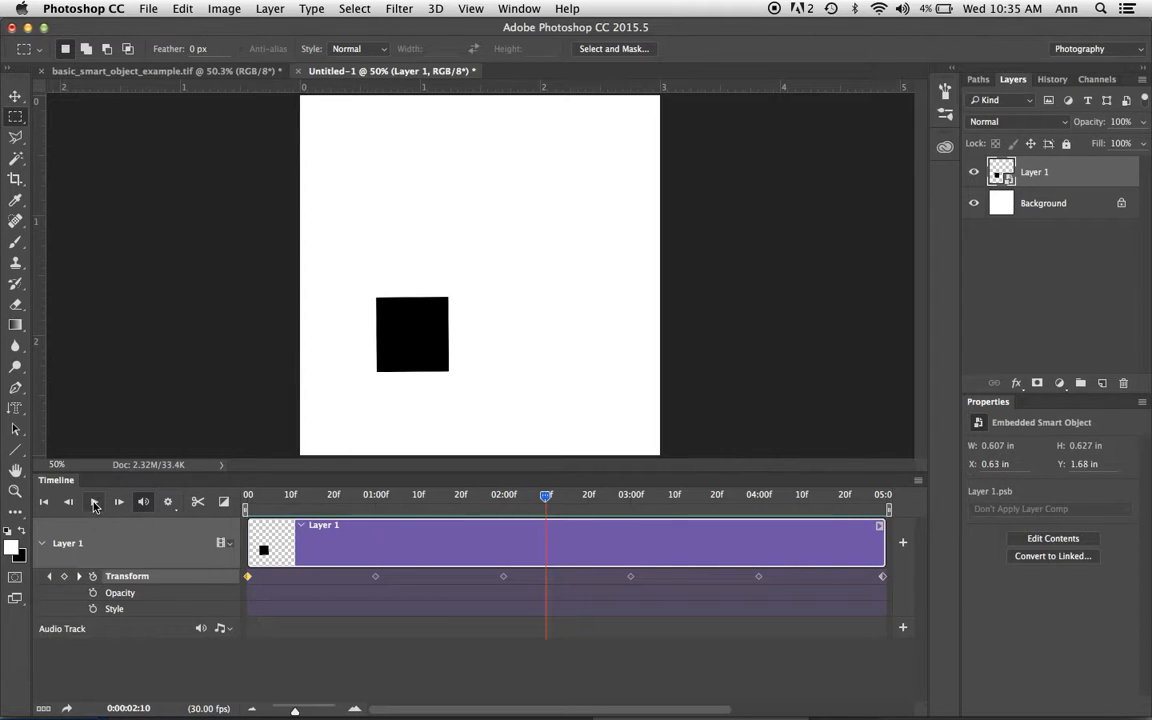